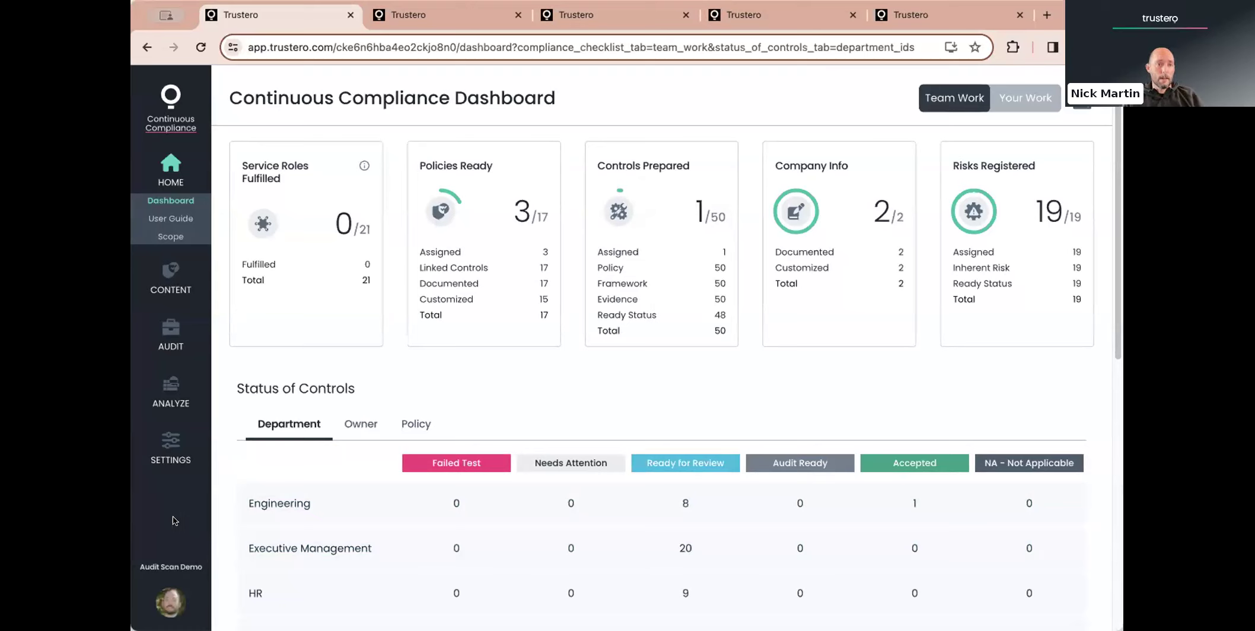
# - Open the AWS receptor from the active receptors list and review the services it detects
pyautogui.click(159, 273)
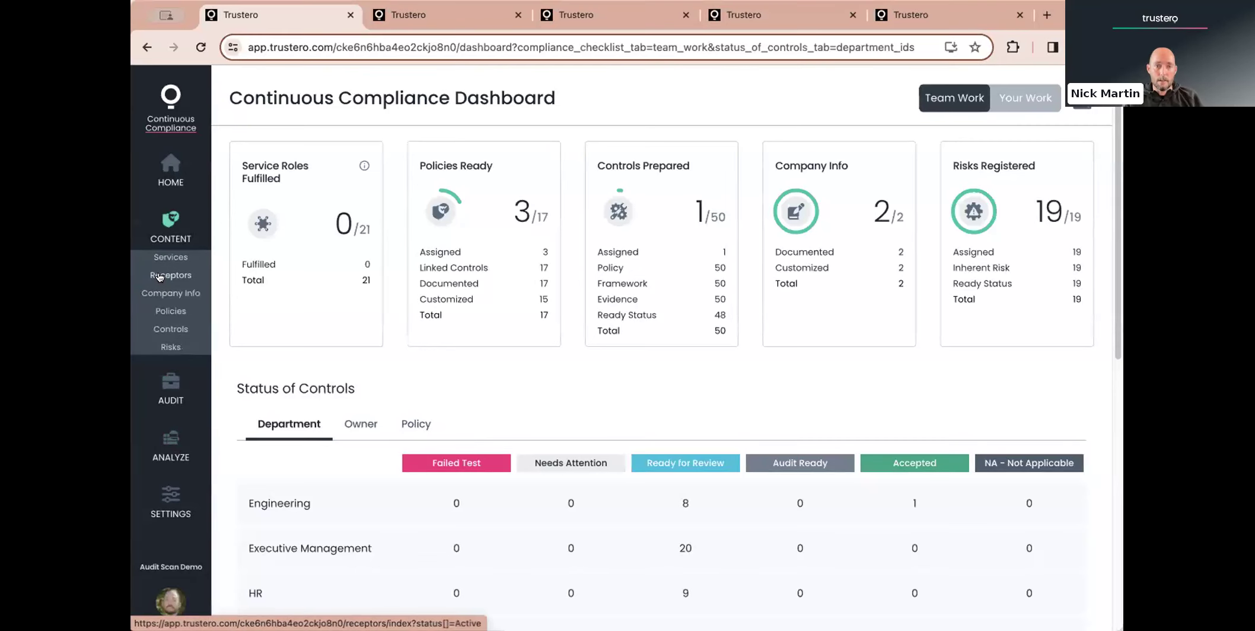
pyautogui.click(159, 276)
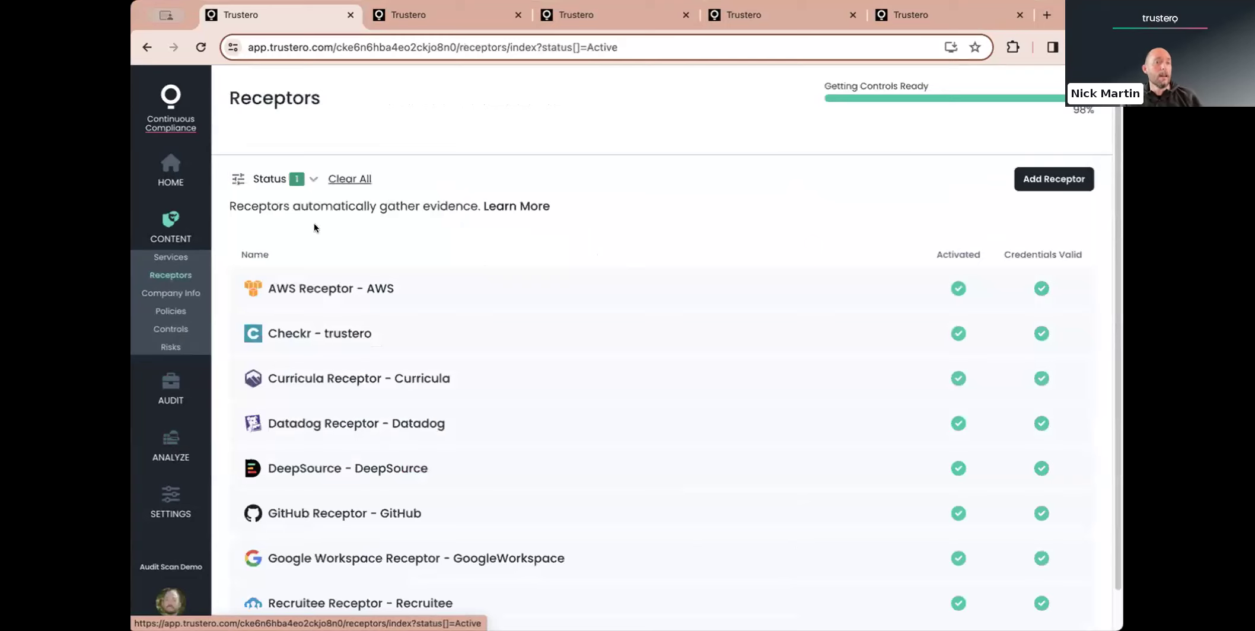
pyautogui.scroll(-1, 655, 185)
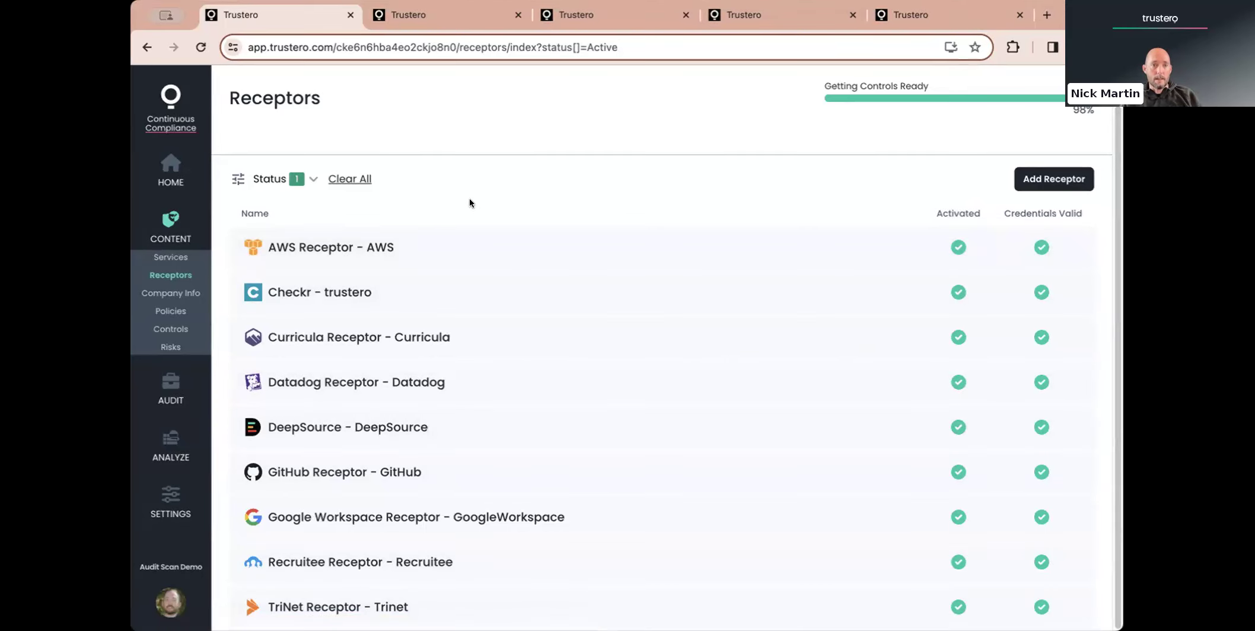
pyautogui.click(442, 241)
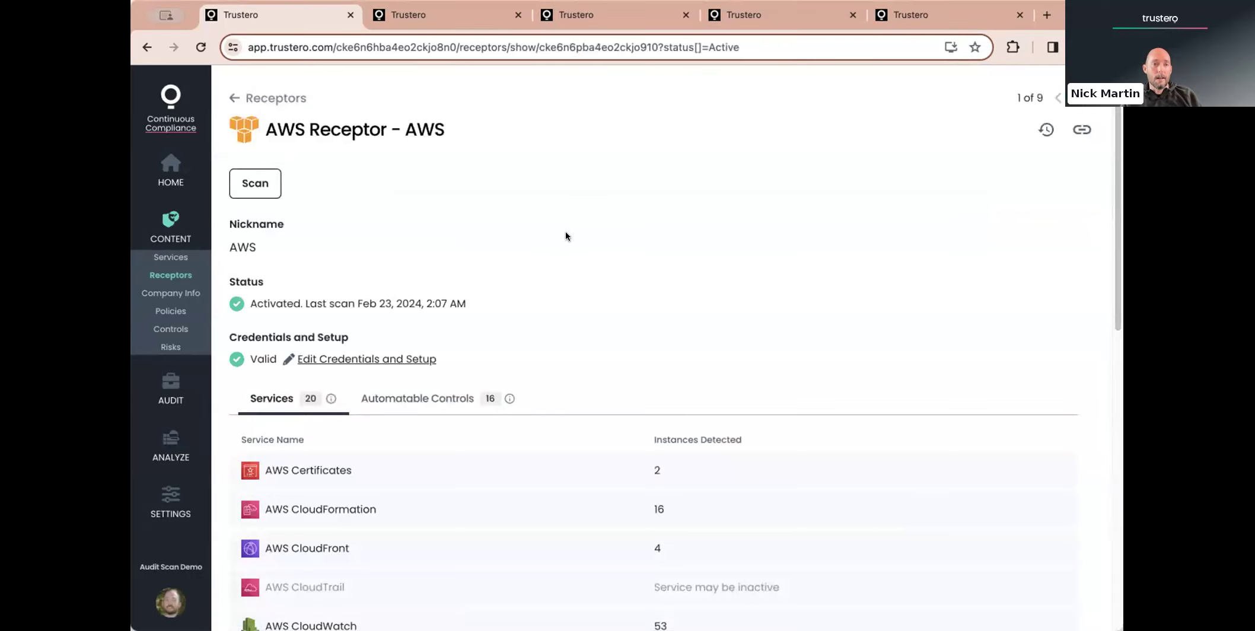
pyautogui.scroll(-7, 582, 208)
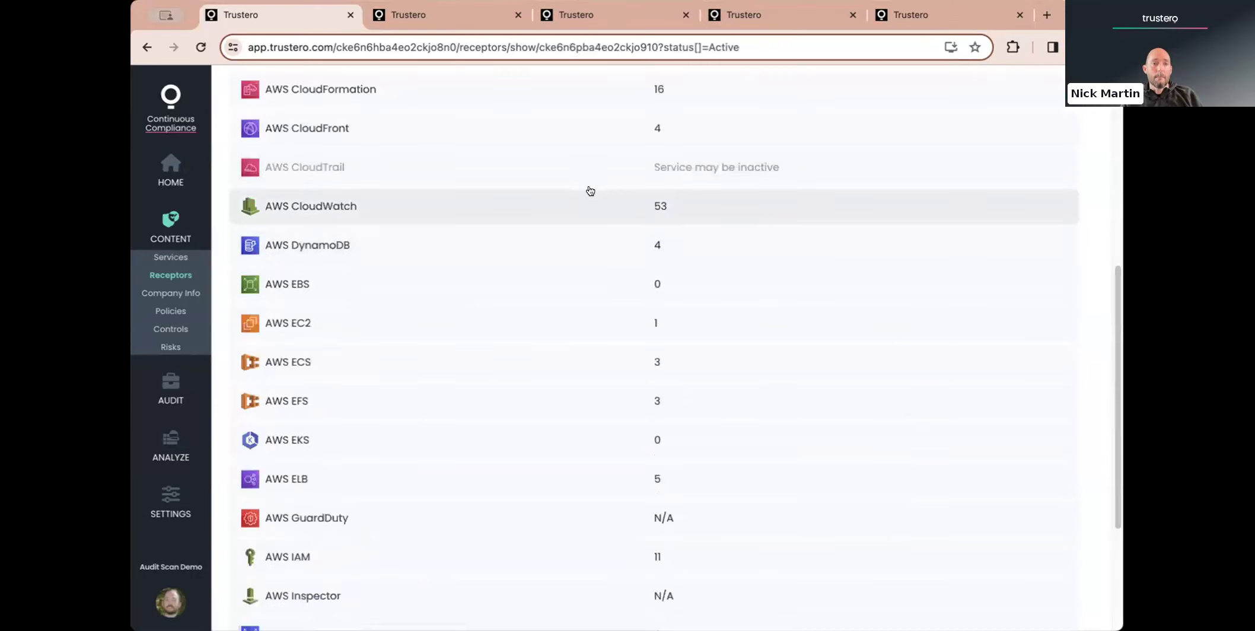
pyautogui.scroll(-4, 584, 192)
pyautogui.scroll(6, 438, 359)
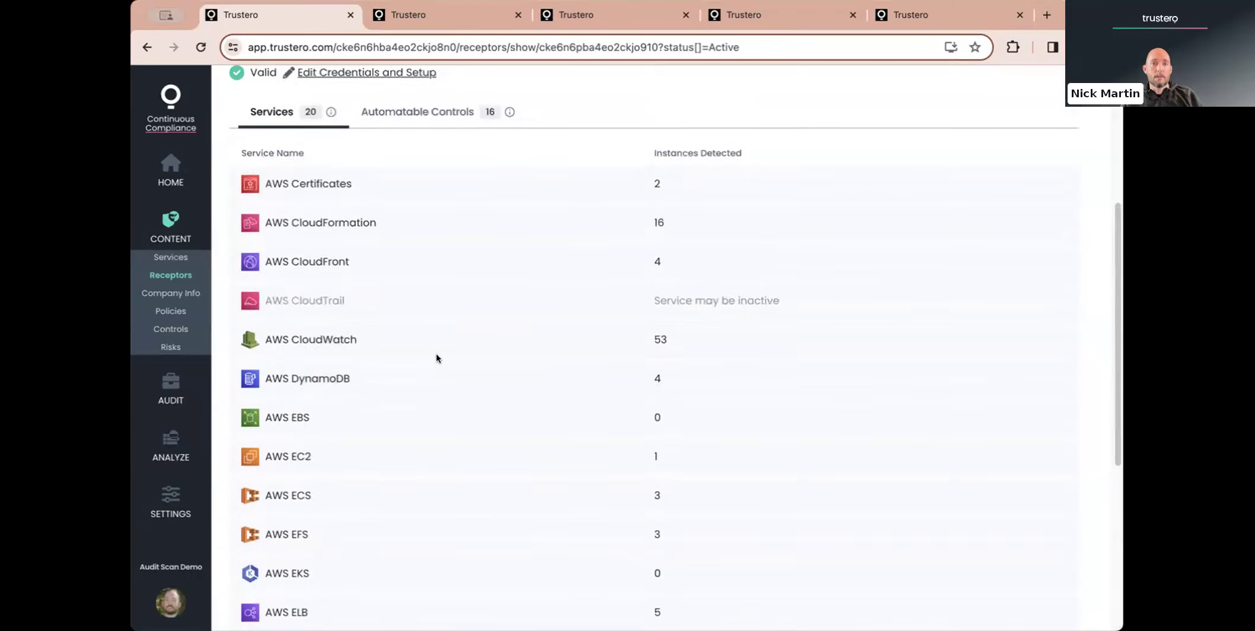
# - Review the AWS receptor's automatable controls, including their evidence and status, through the whole list
pyautogui.click(432, 127)
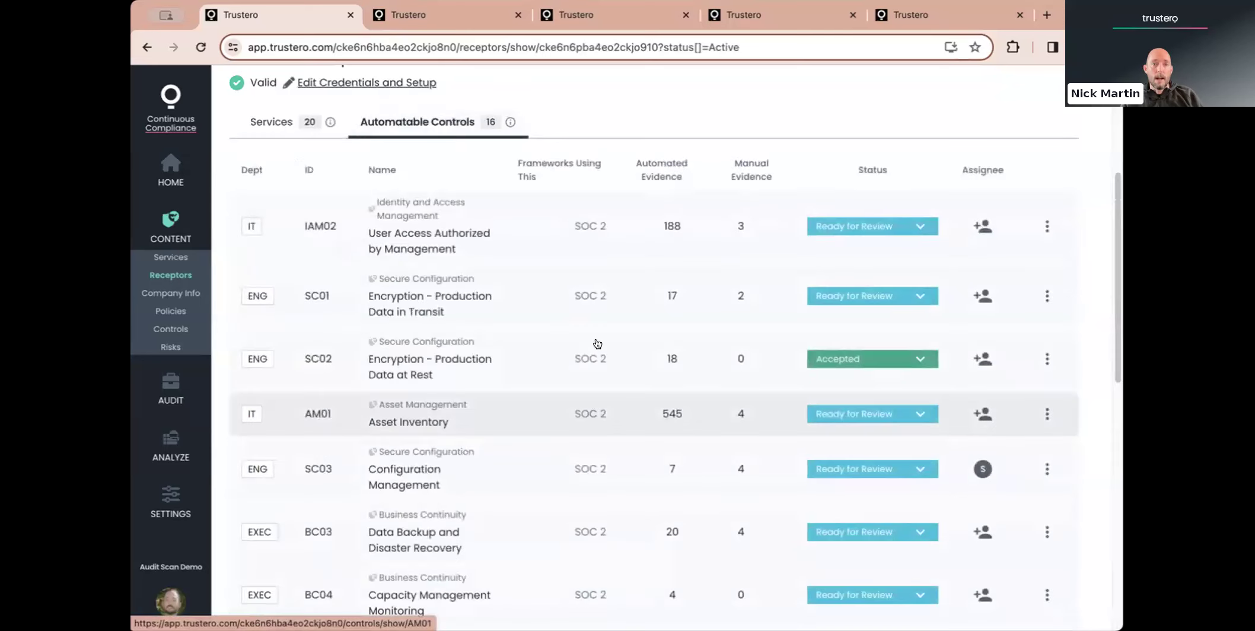
pyautogui.scroll(-4, 583, 196)
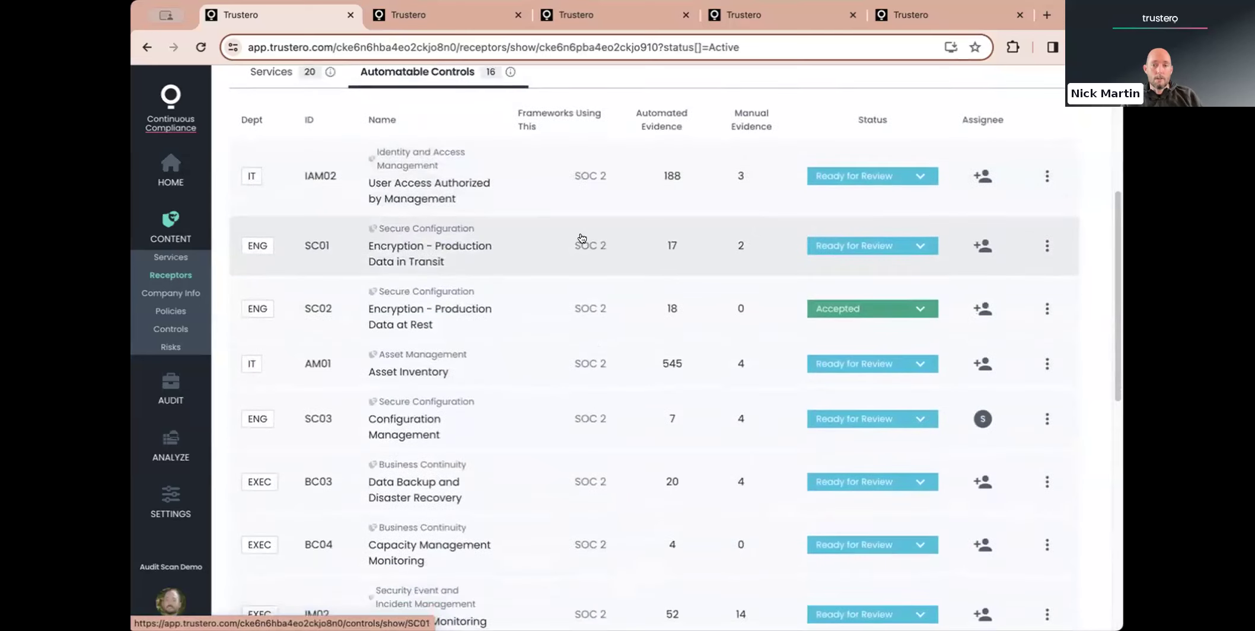
pyautogui.scroll(-7, 582, 237)
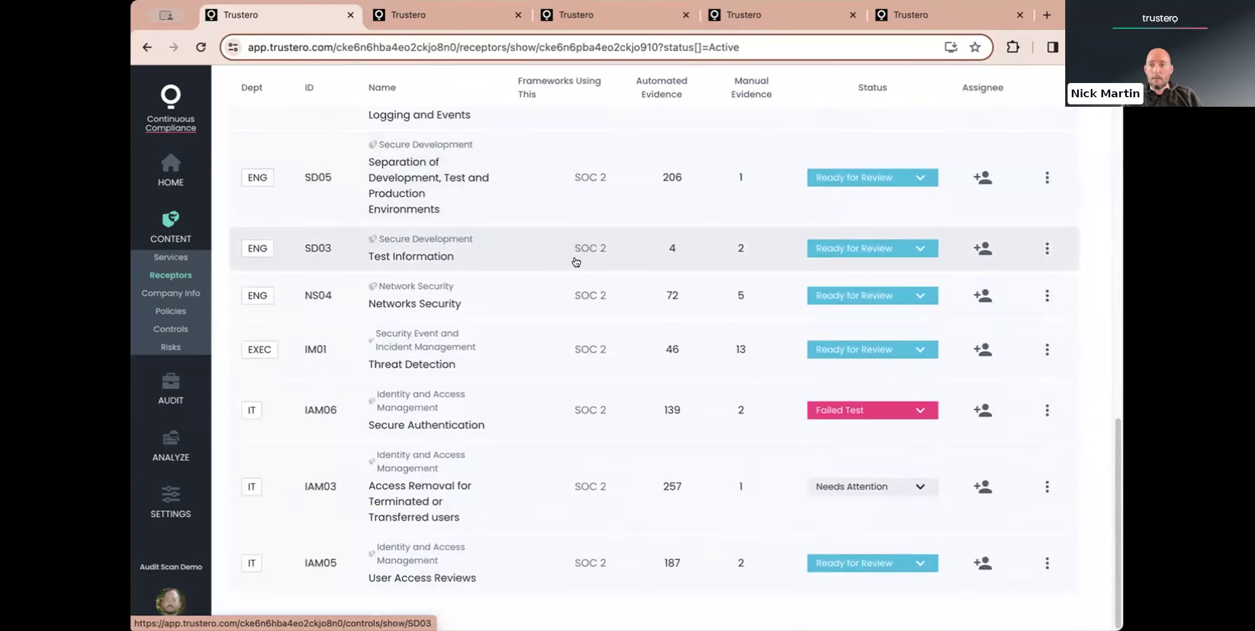
pyautogui.scroll(1, 577, 262)
pyautogui.scroll(10, 589, 273)
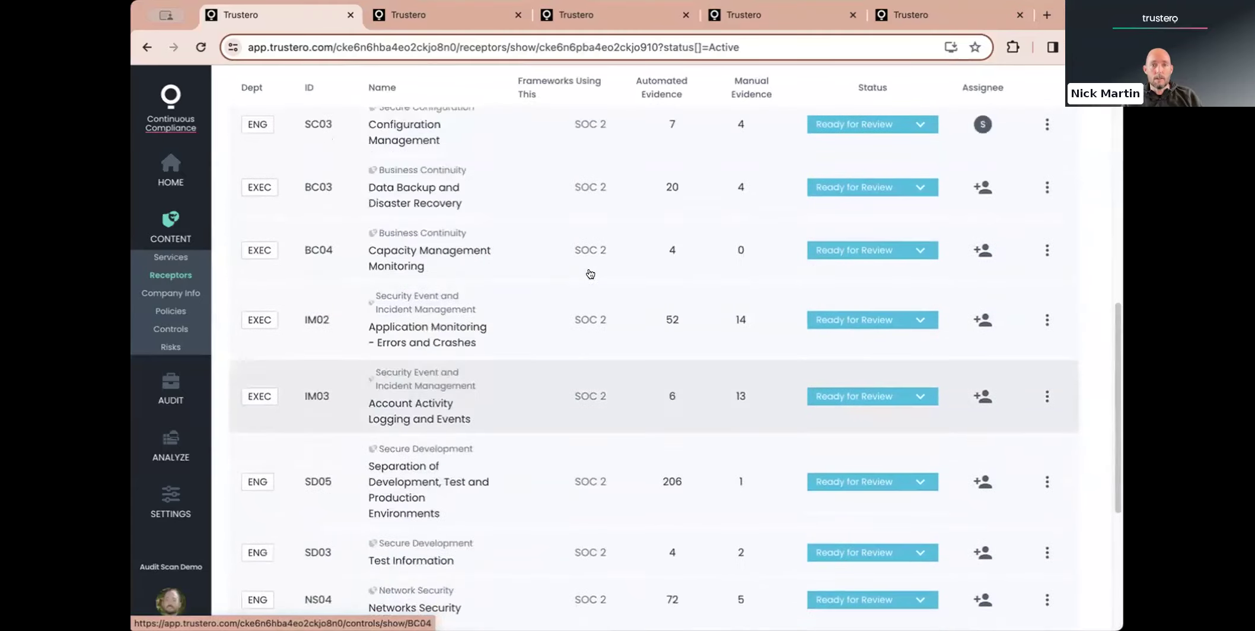
pyautogui.scroll(1, 589, 276)
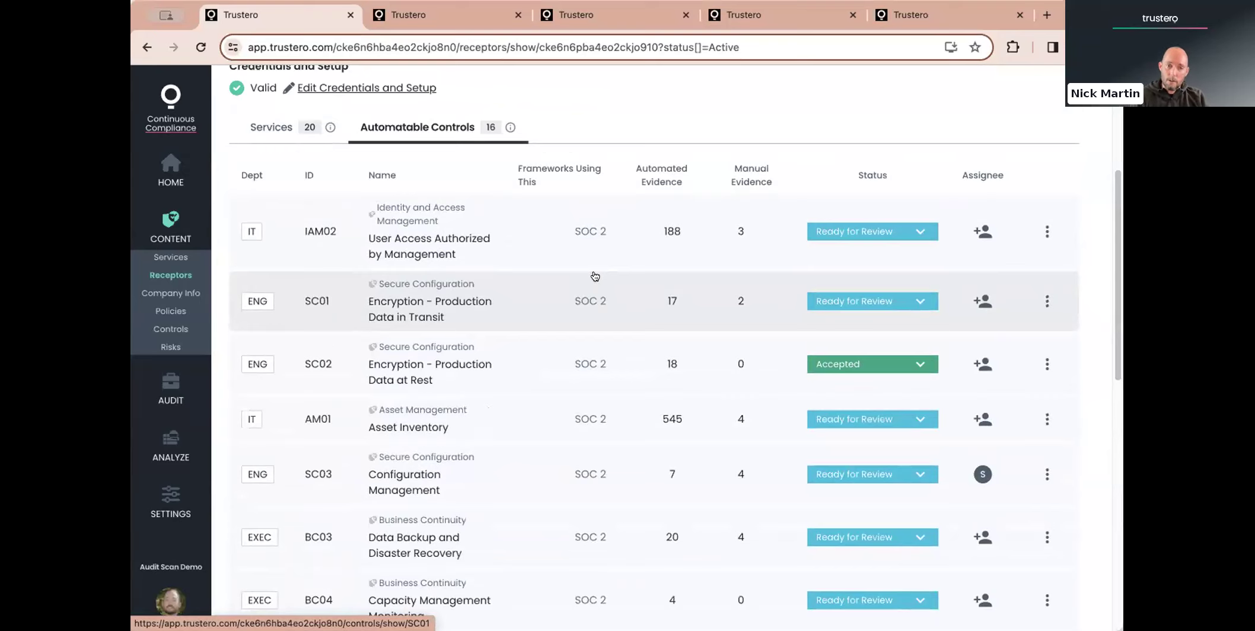
# - Open the SOC 2 type 2 audit scan of Aug 23, 2023, 9:22 AM and review its document readiness section
pyautogui.click(164, 441)
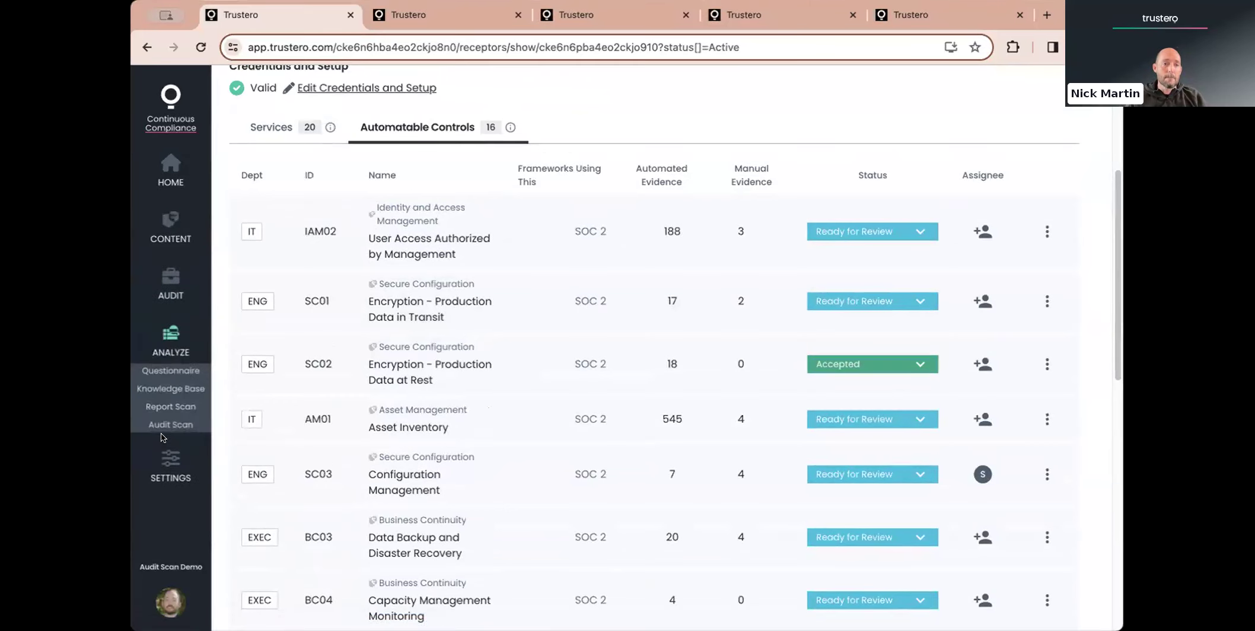
pyautogui.click(166, 425)
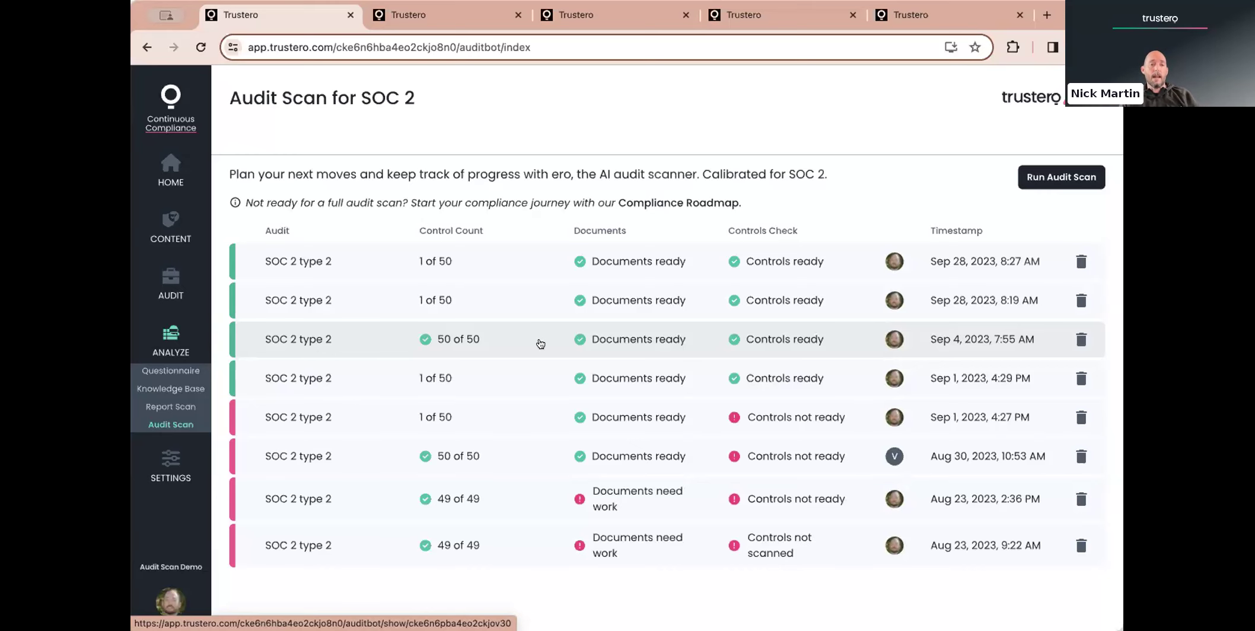
pyautogui.click(527, 545)
pyautogui.scroll(-3, 455, 409)
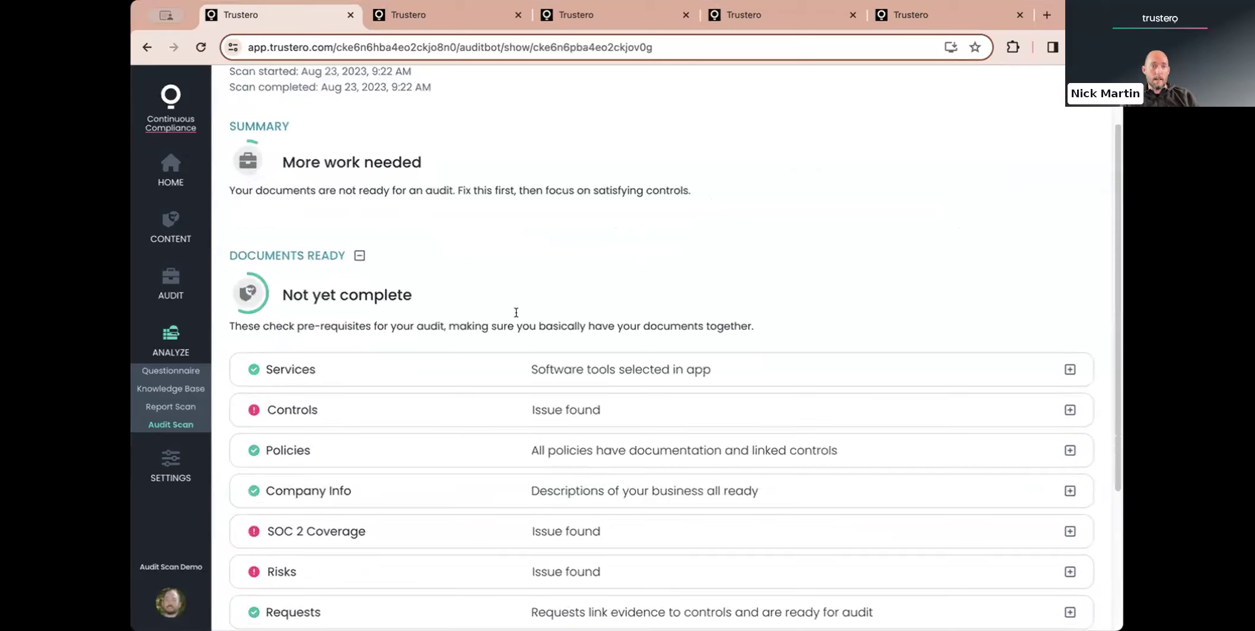
pyautogui.scroll(-1, 373, 454)
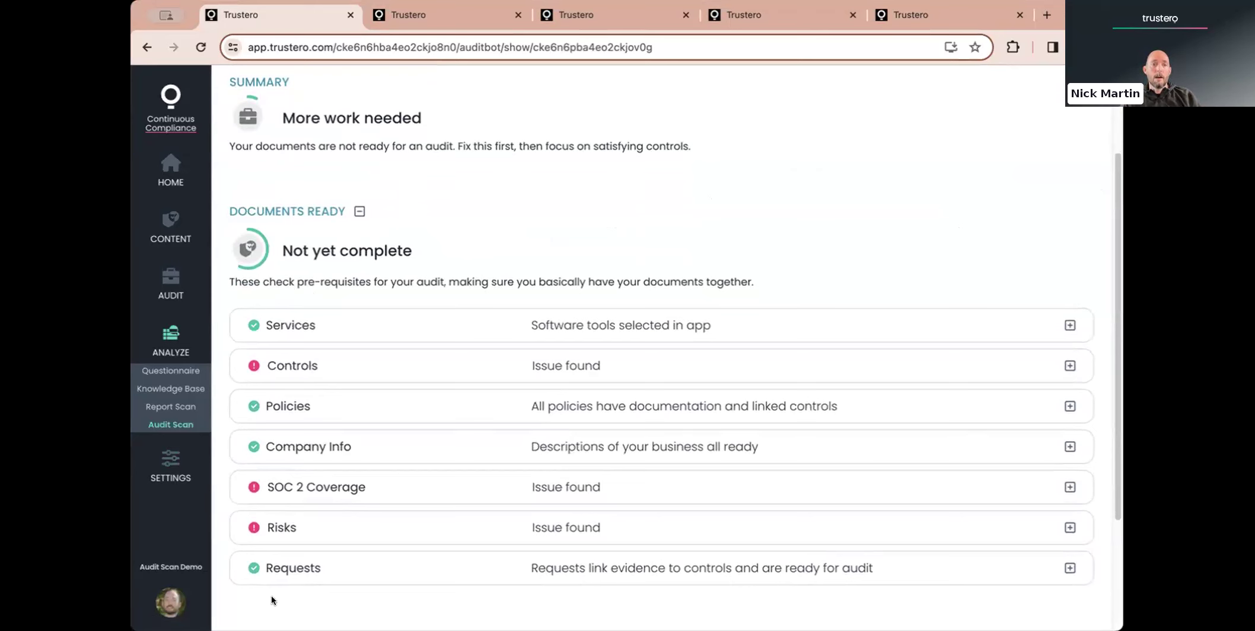
# - Expand the Controls check under Documents Ready and examine its per-control results and the Control Checks section
pyautogui.click(374, 365)
pyautogui.scroll(-9, 383, 362)
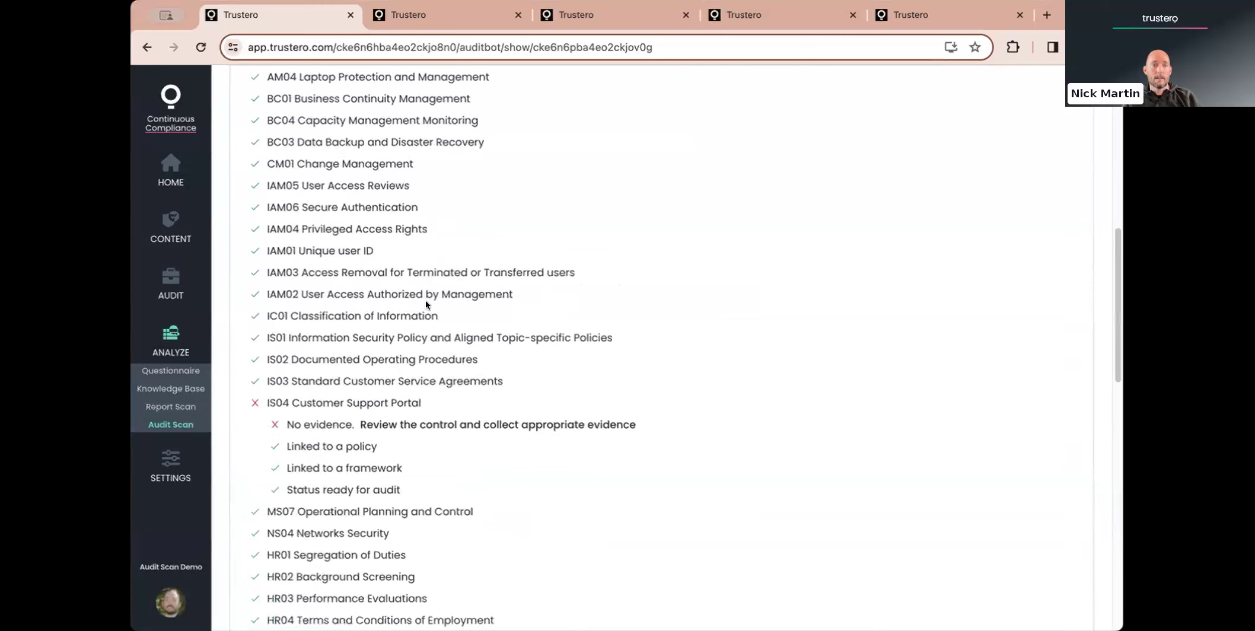
pyautogui.scroll(-1, 368, 359)
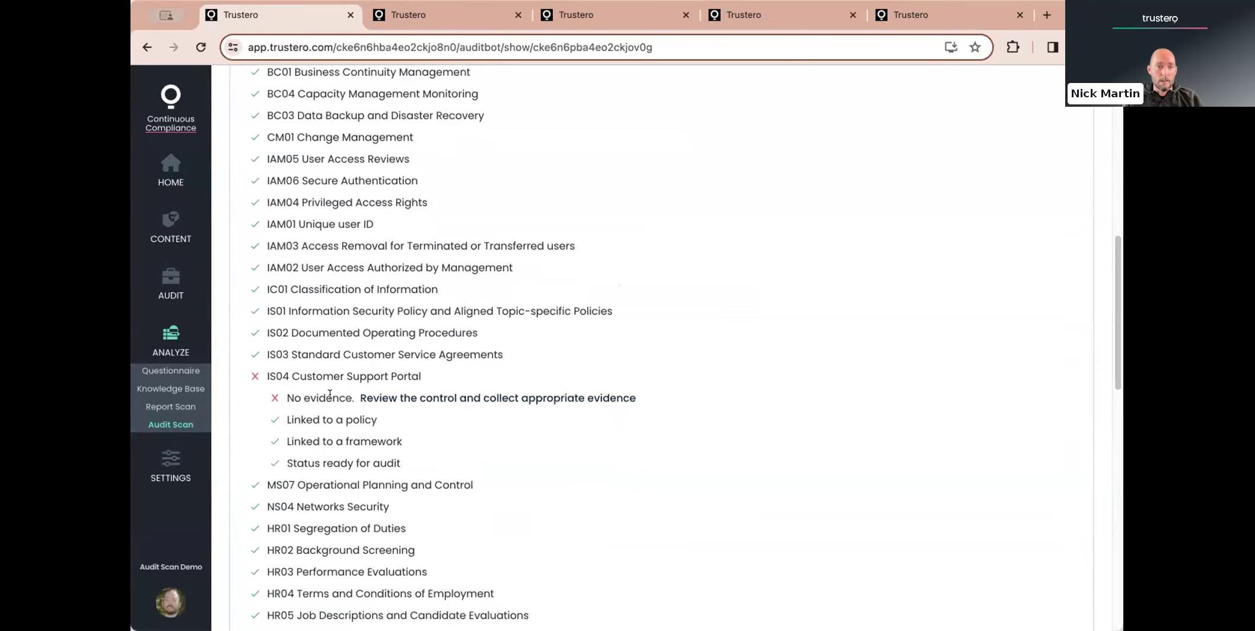
pyautogui.scroll(-12, 330, 393)
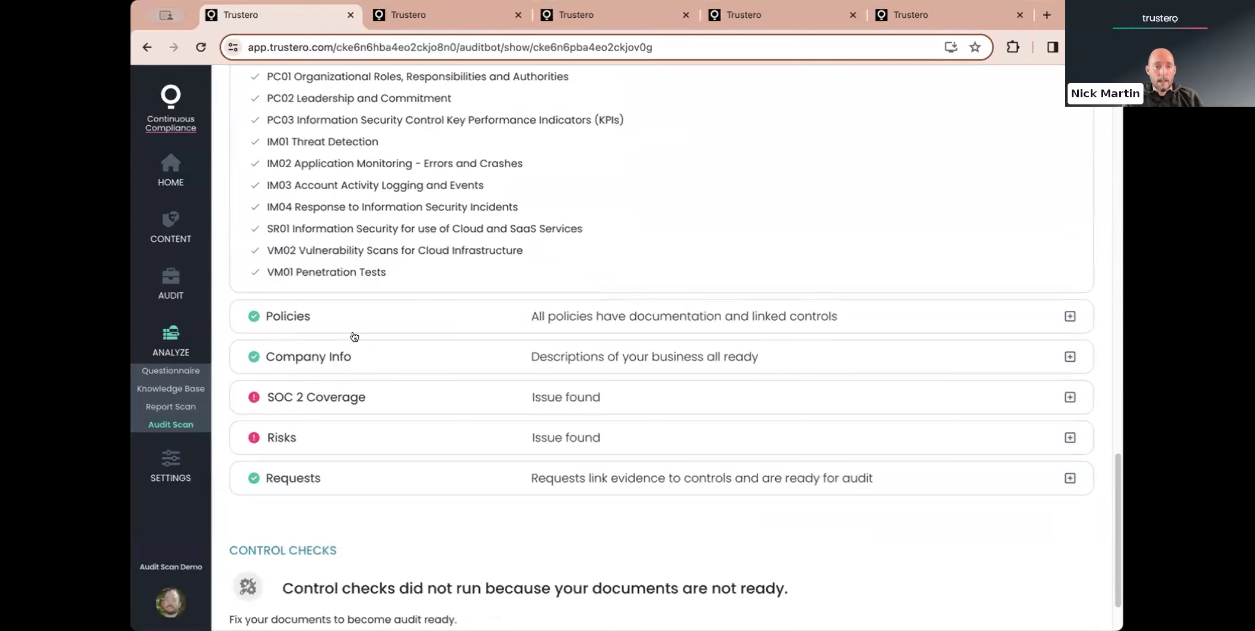
pyautogui.scroll(-2, 389, 342)
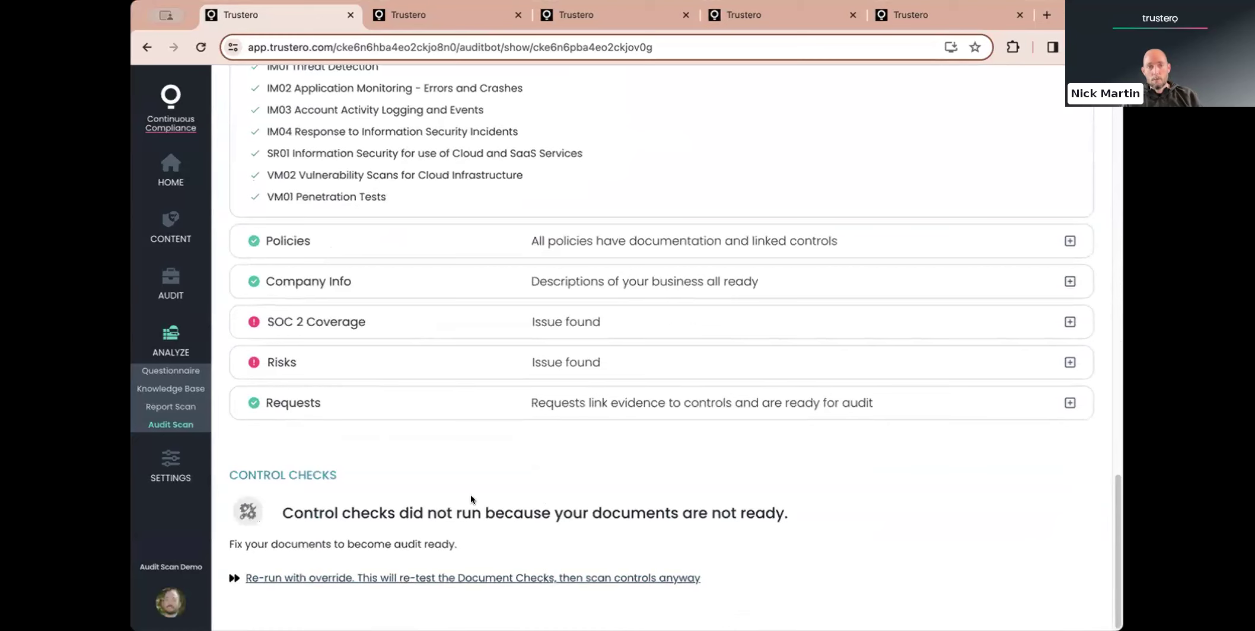
pyautogui.scroll(20, 339, 102)
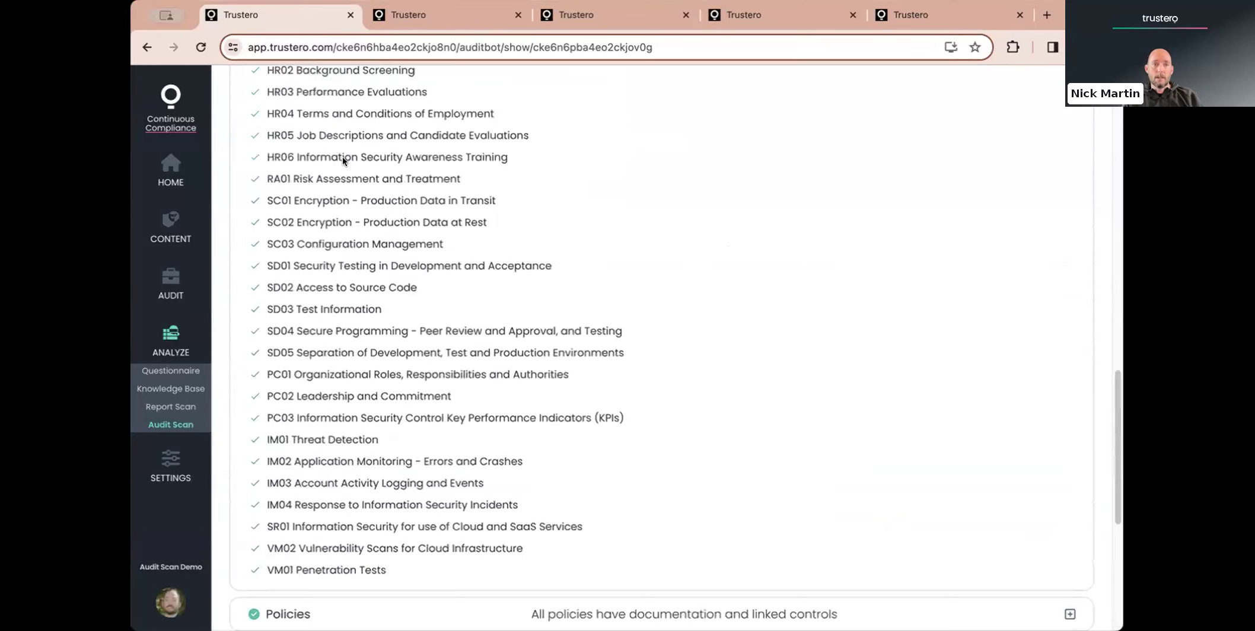
# - Return to the audit scan list, open the Aug 23, 2023, 2:36 PM scan and review its control checks
pyautogui.click(148, 47)
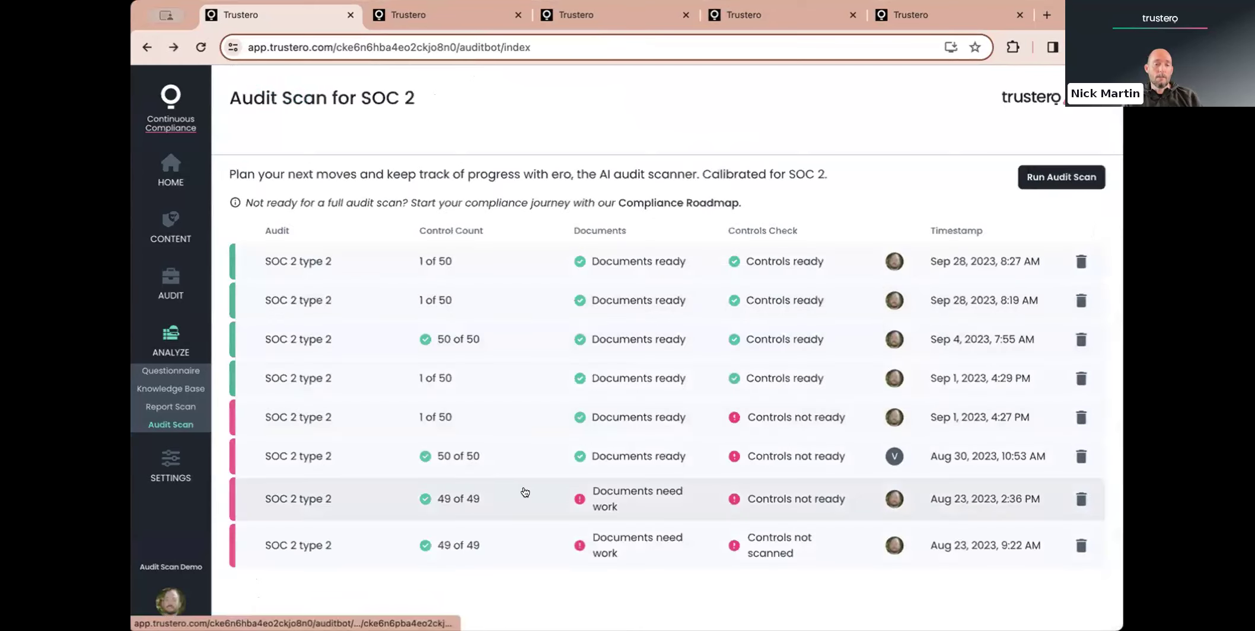
pyautogui.click(522, 492)
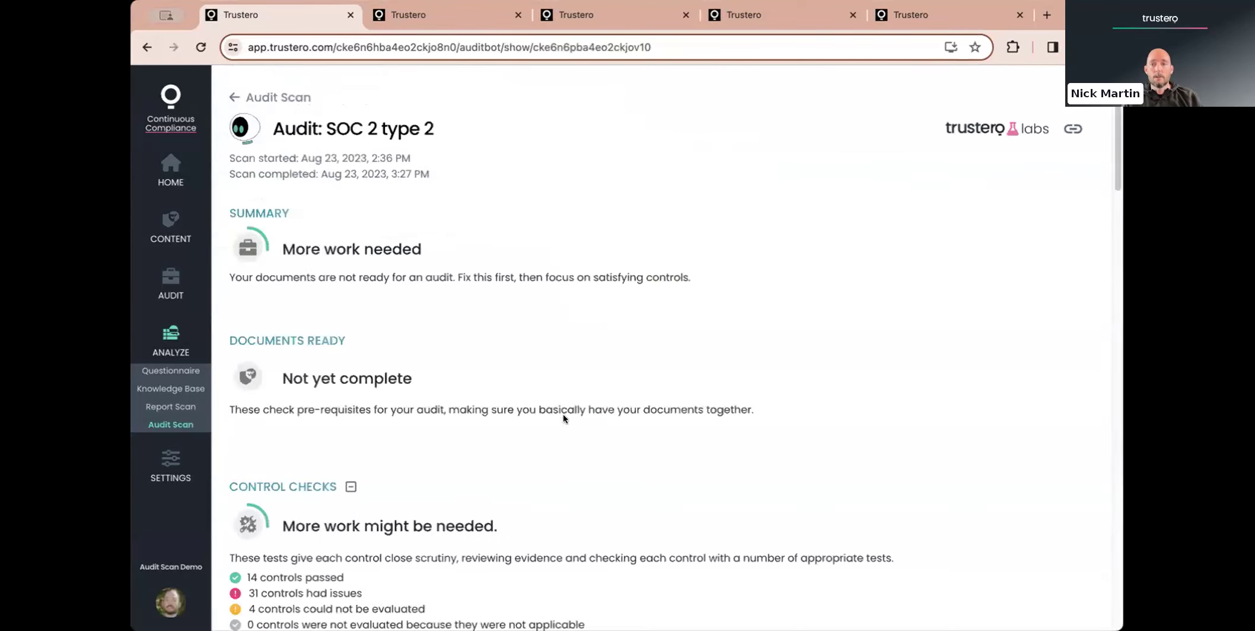
pyautogui.scroll(-6, 587, 330)
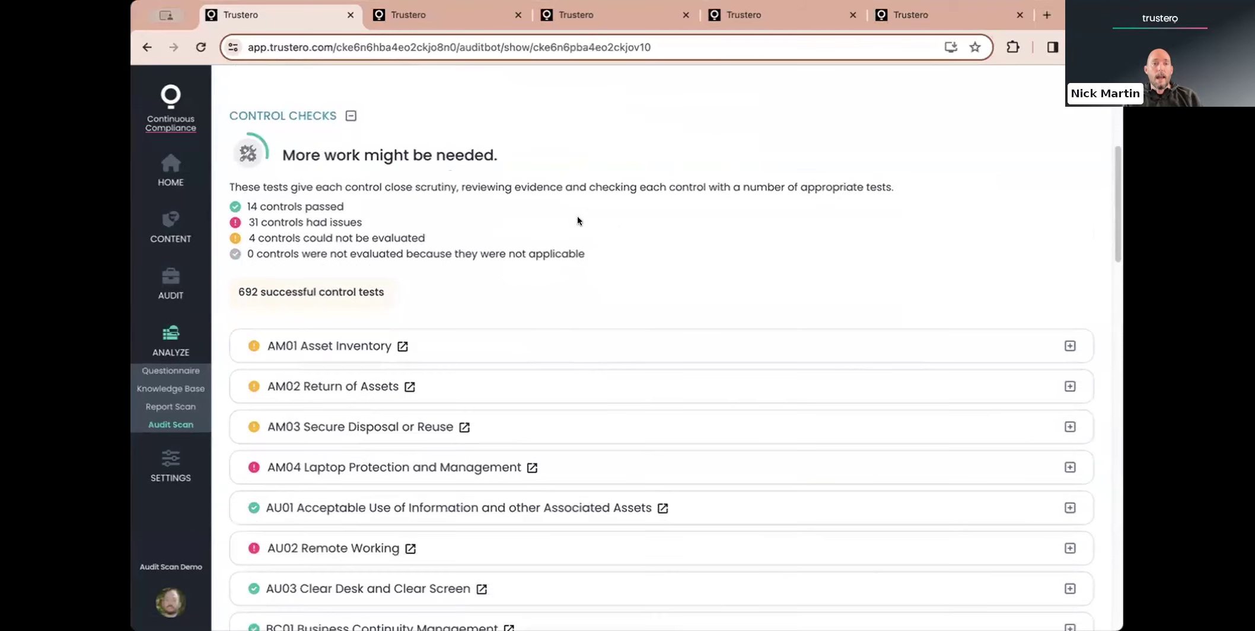
pyautogui.scroll(-2, 578, 218)
pyautogui.scroll(-5, 438, 177)
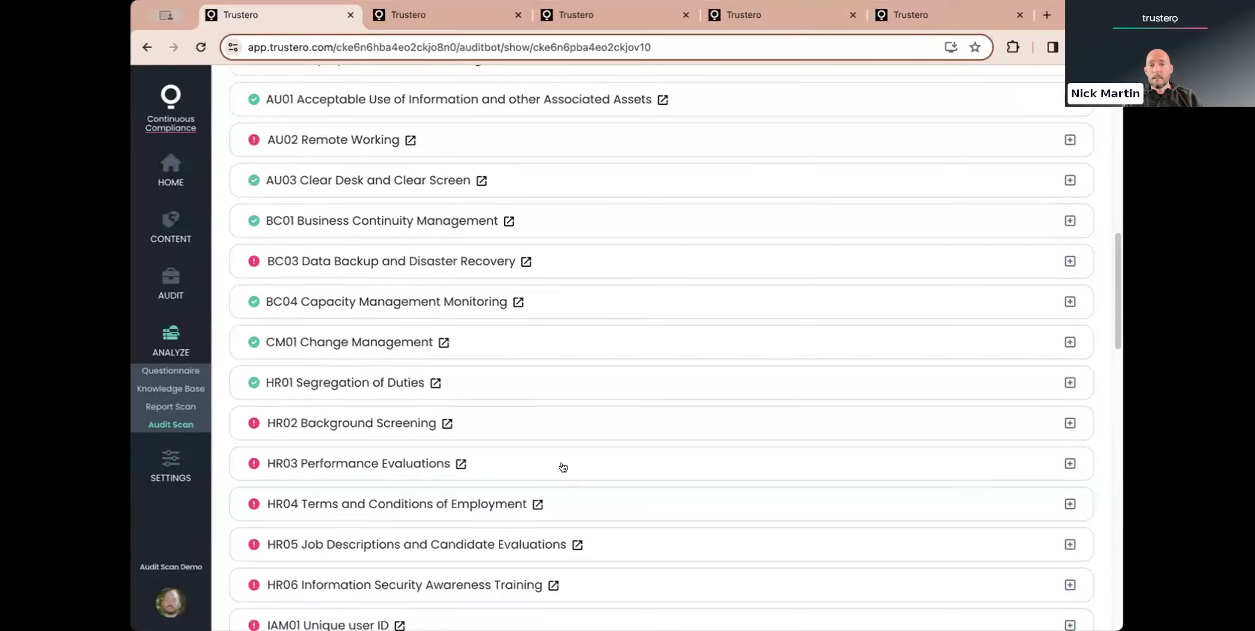
pyautogui.scroll(-7, 507, 399)
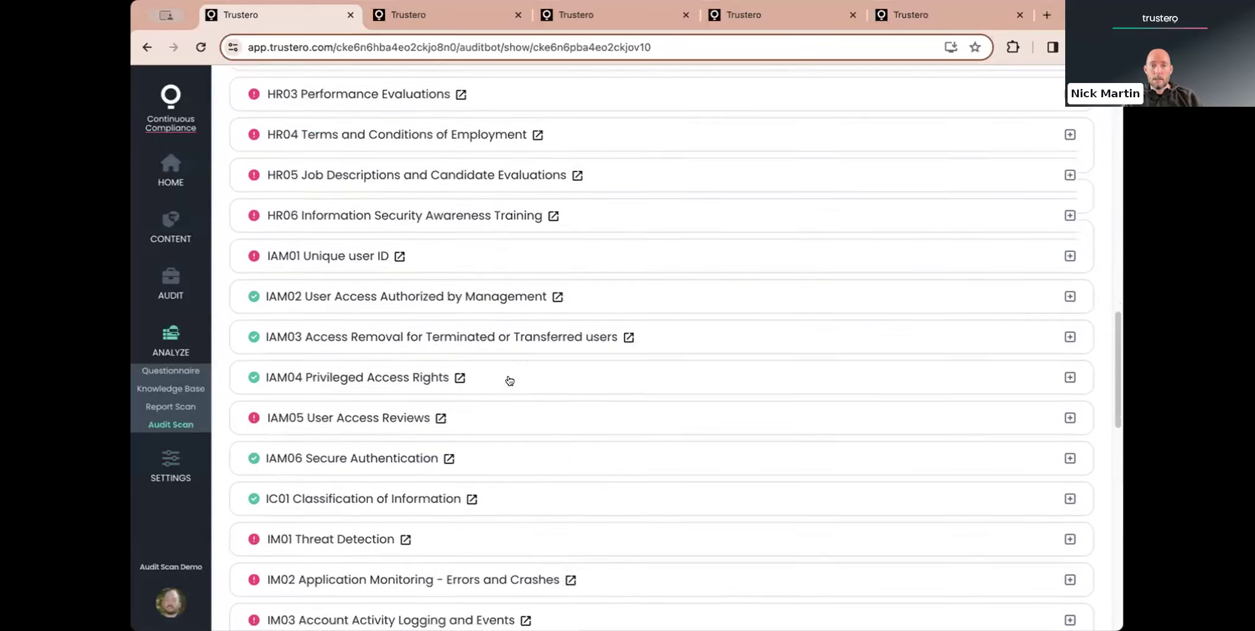
pyautogui.scroll(-4, 510, 380)
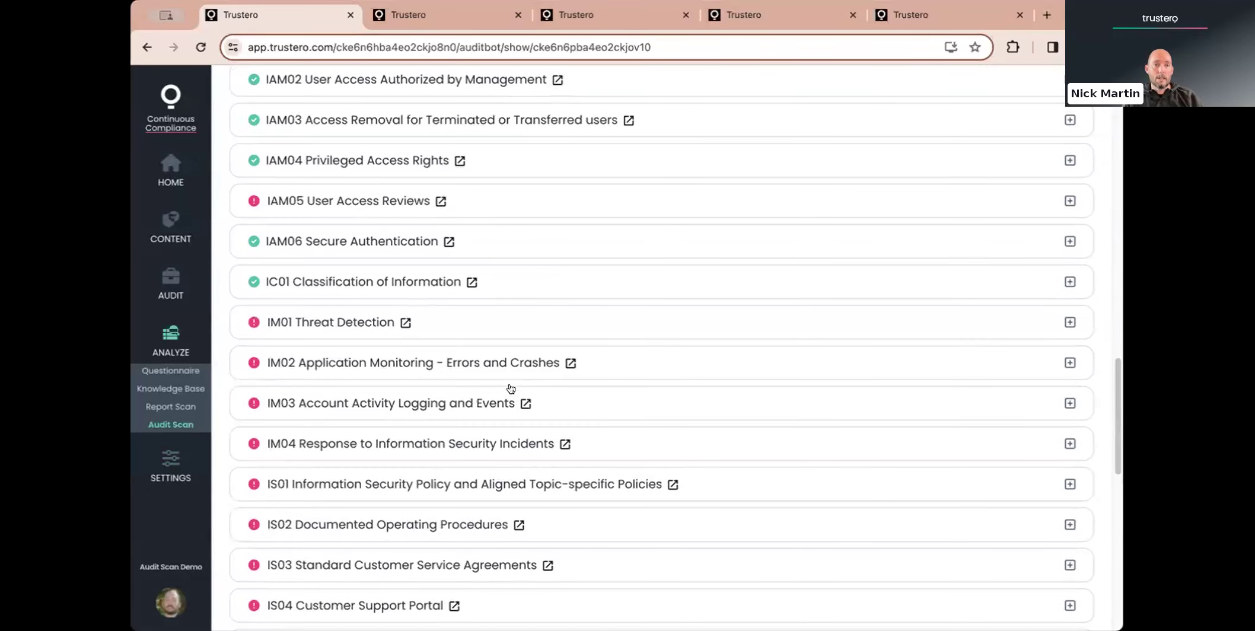
# - Open the Sep 4, 2023, 7:55 AM audit scan and view its expanded SC01 Encryption - Production Data in Transit results
pyautogui.click(146, 48)
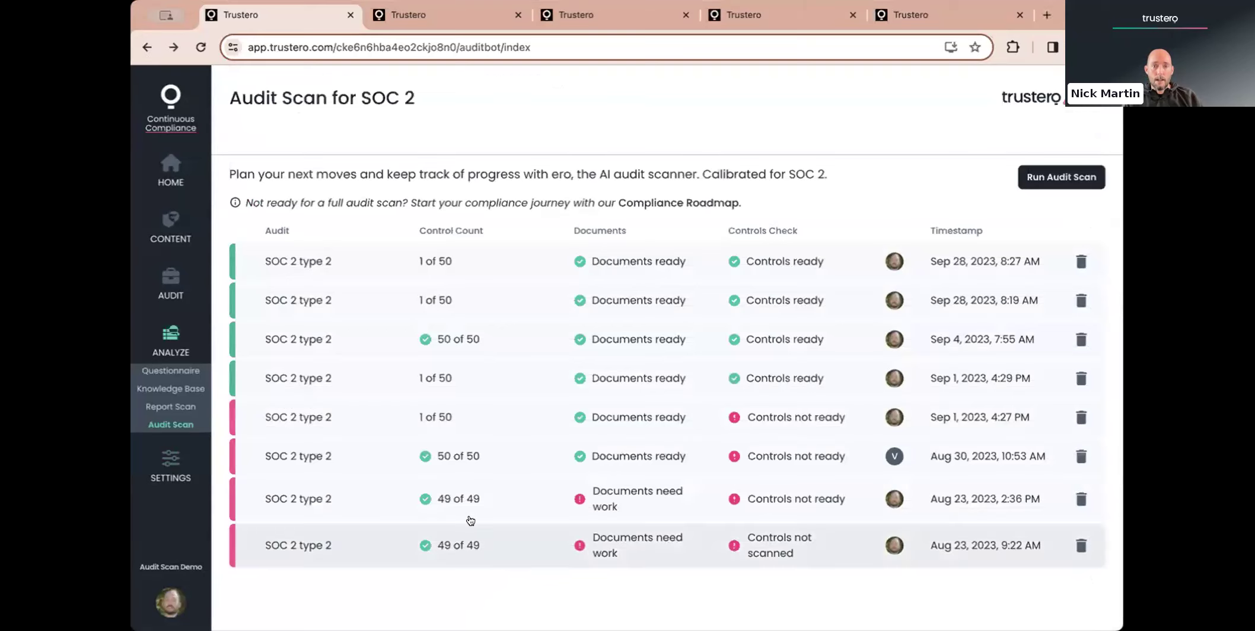
pyautogui.click(484, 335)
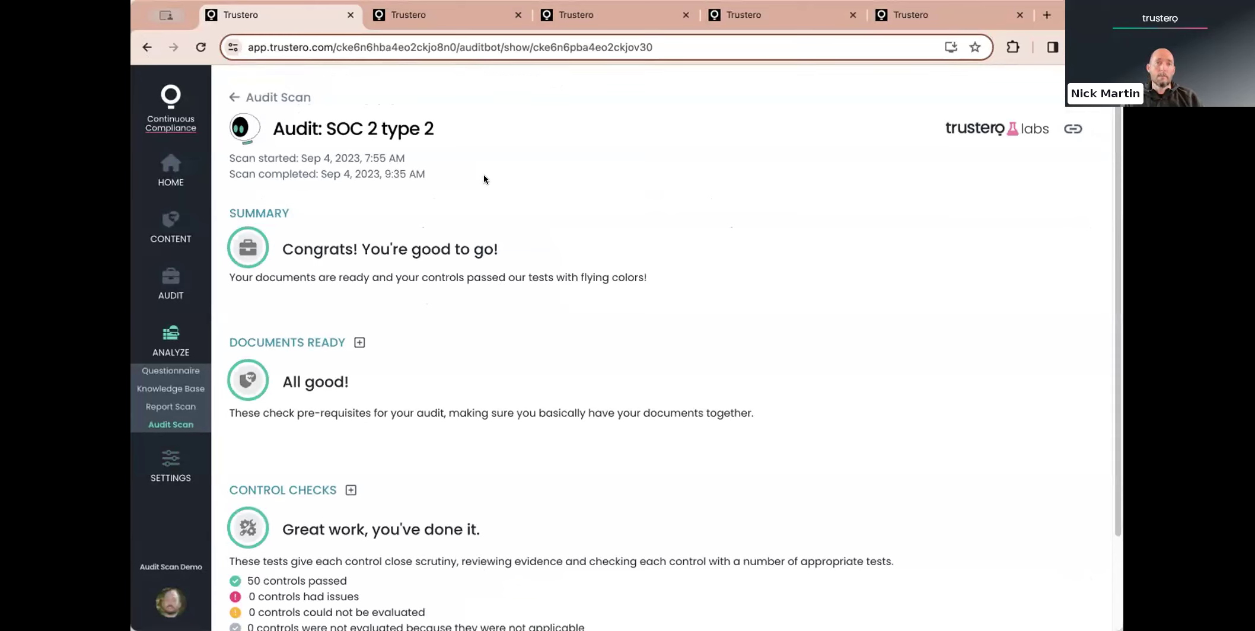
pyautogui.click(415, 18)
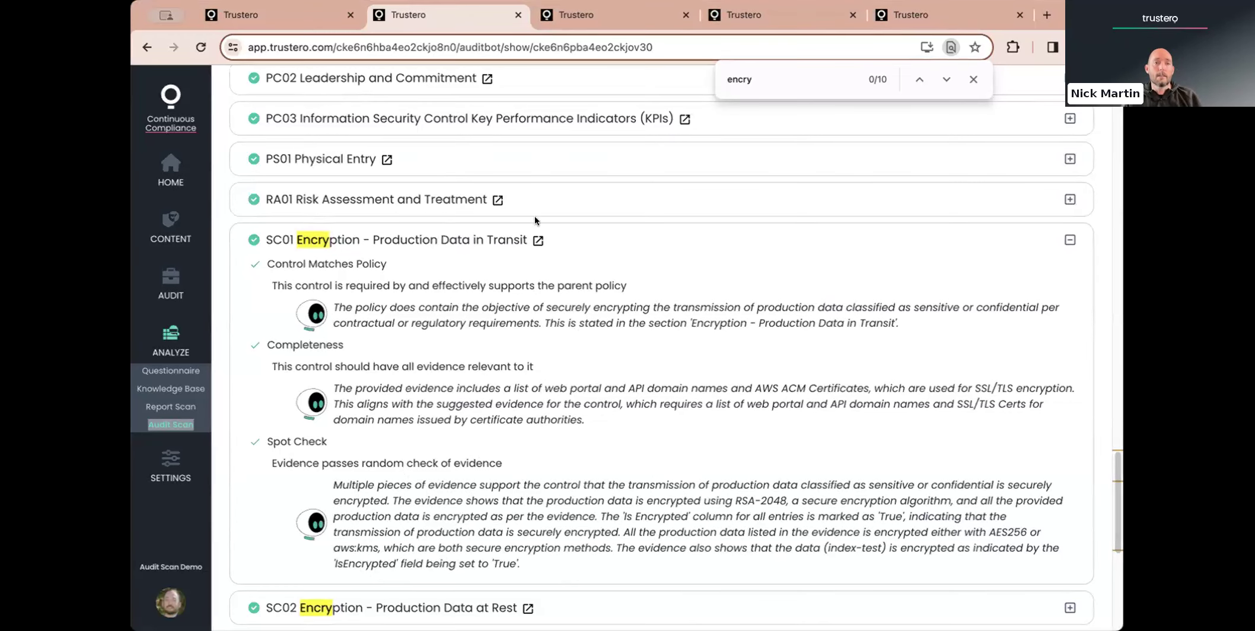
pyautogui.click(612, 18)
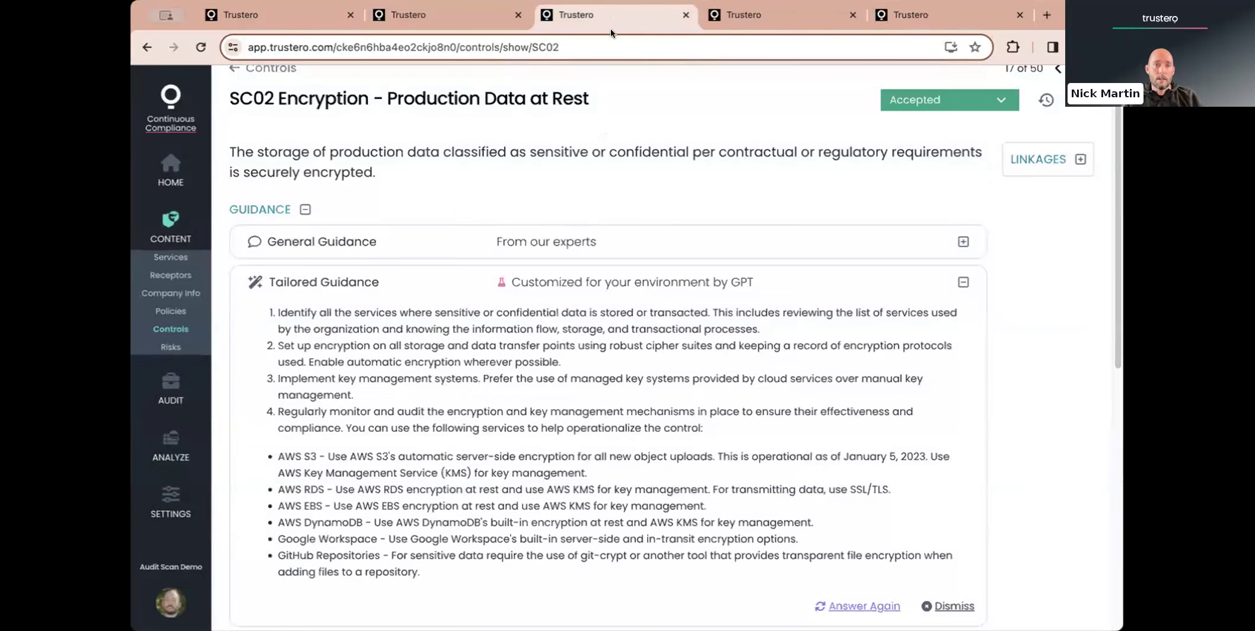
pyautogui.click(486, 13)
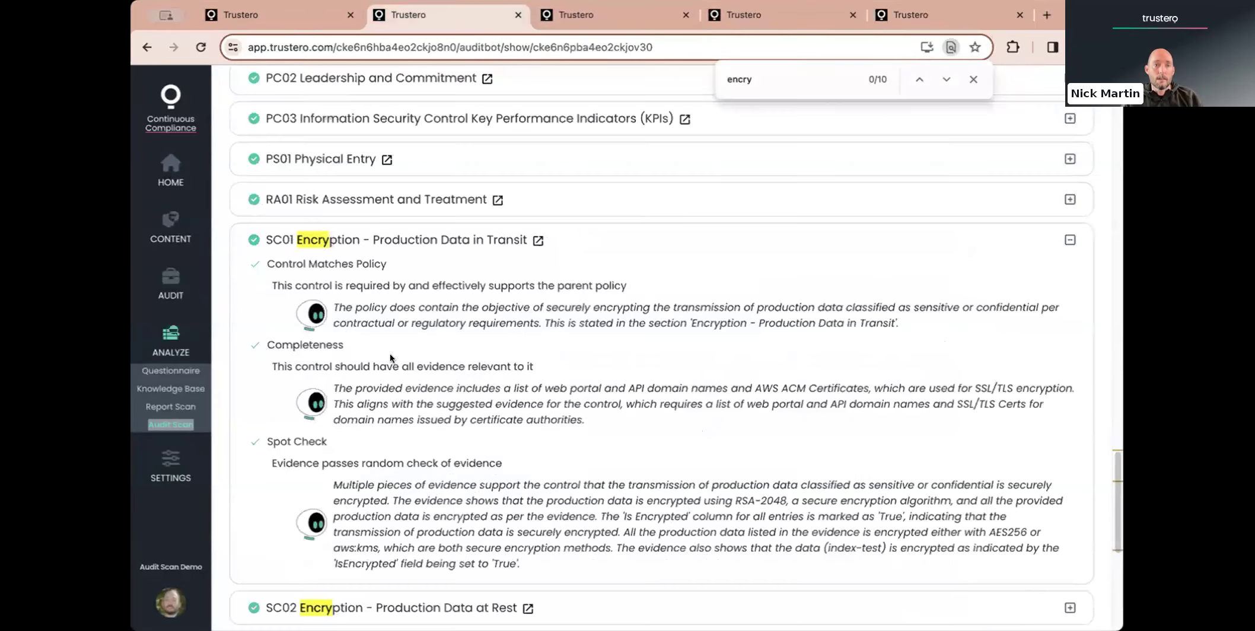
# - Open the SC01 control from the scan results and inspect its AWS ACM Certificates evidence, closing it when done
pyautogui.click(534, 238)
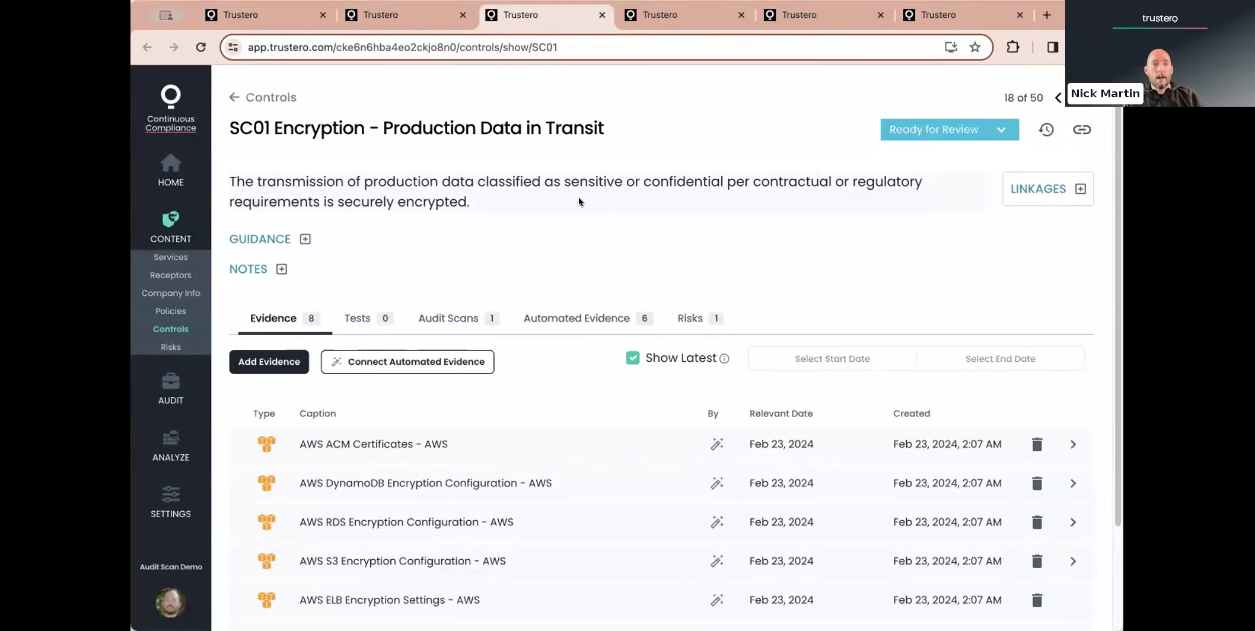
pyautogui.click(431, 443)
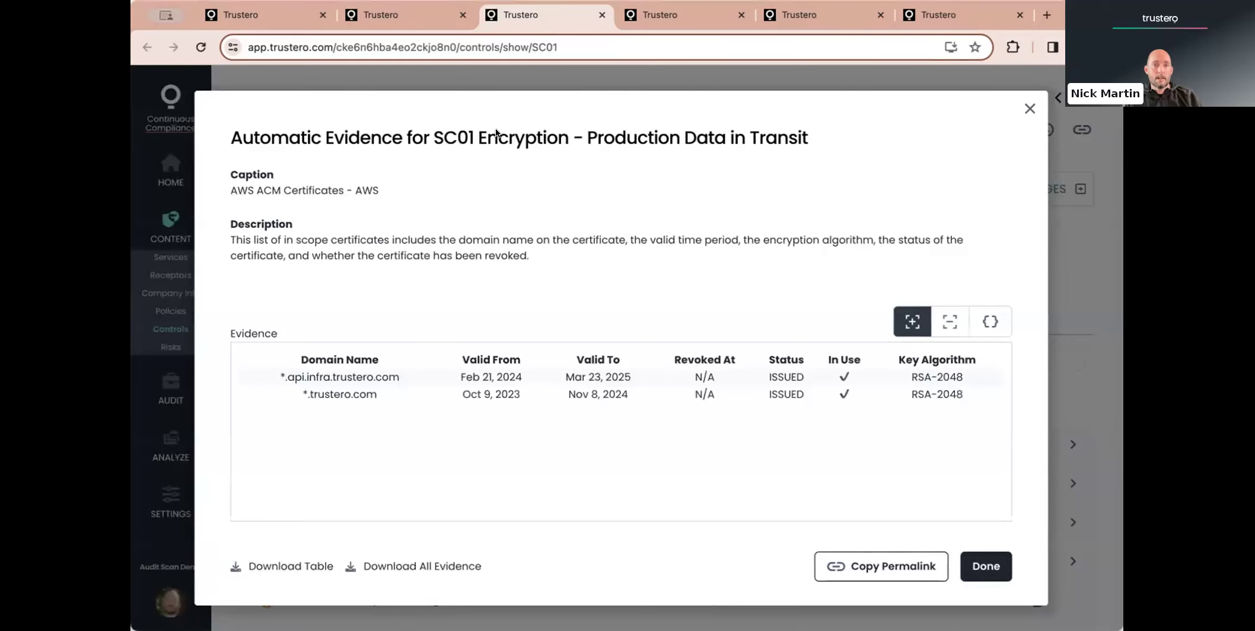
pyautogui.click(1030, 109)
# - Review the audit scan results recorded for the SC01 control, down to its Spot Check
pyautogui.click(467, 320)
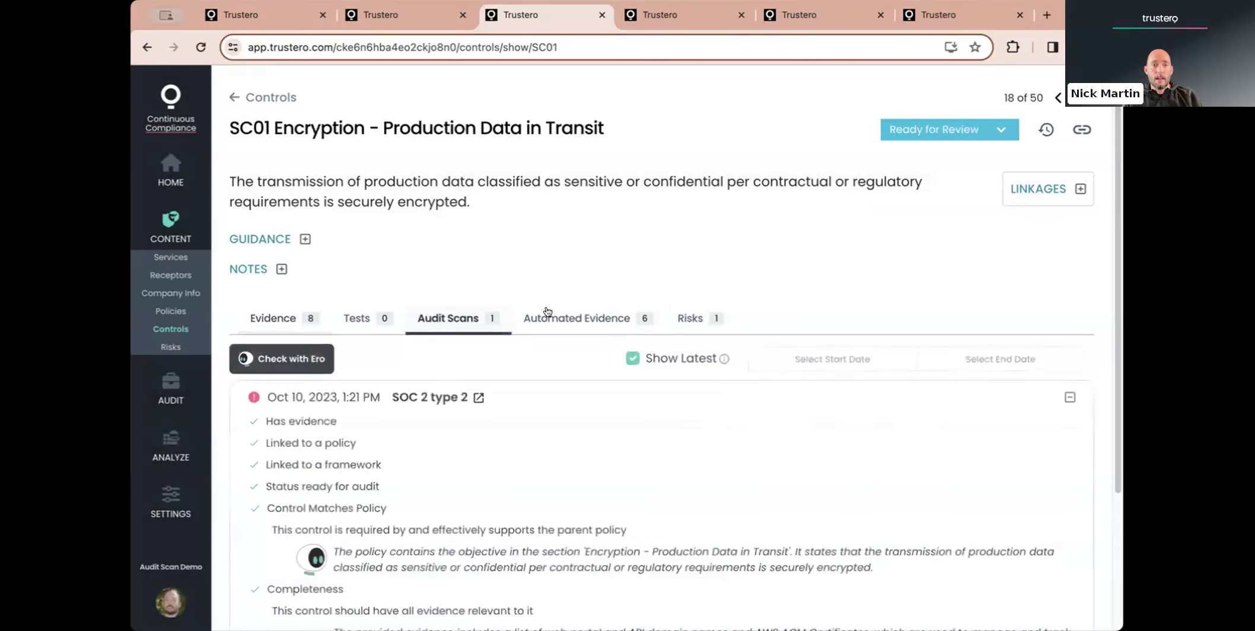
pyautogui.scroll(-2, 635, 249)
pyautogui.scroll(-2, 634, 249)
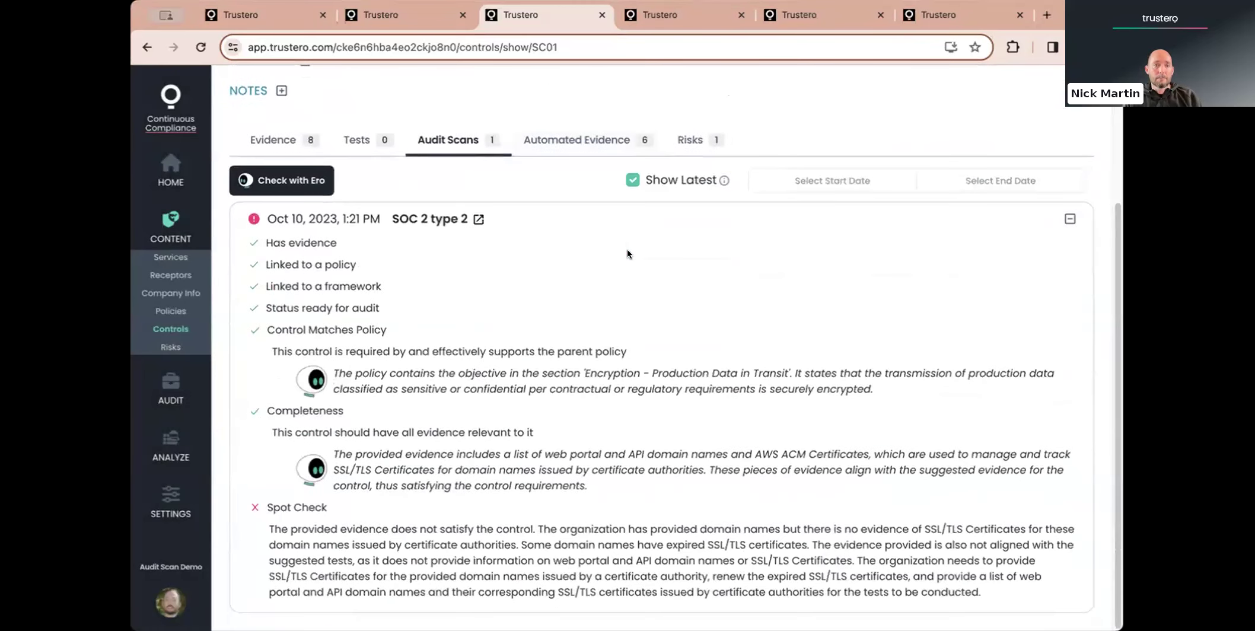
# - Return to the audit scan results and review the SC01 Spot Check and Control Matches Policy explanations, closing the page search when done
pyautogui.click(404, 19)
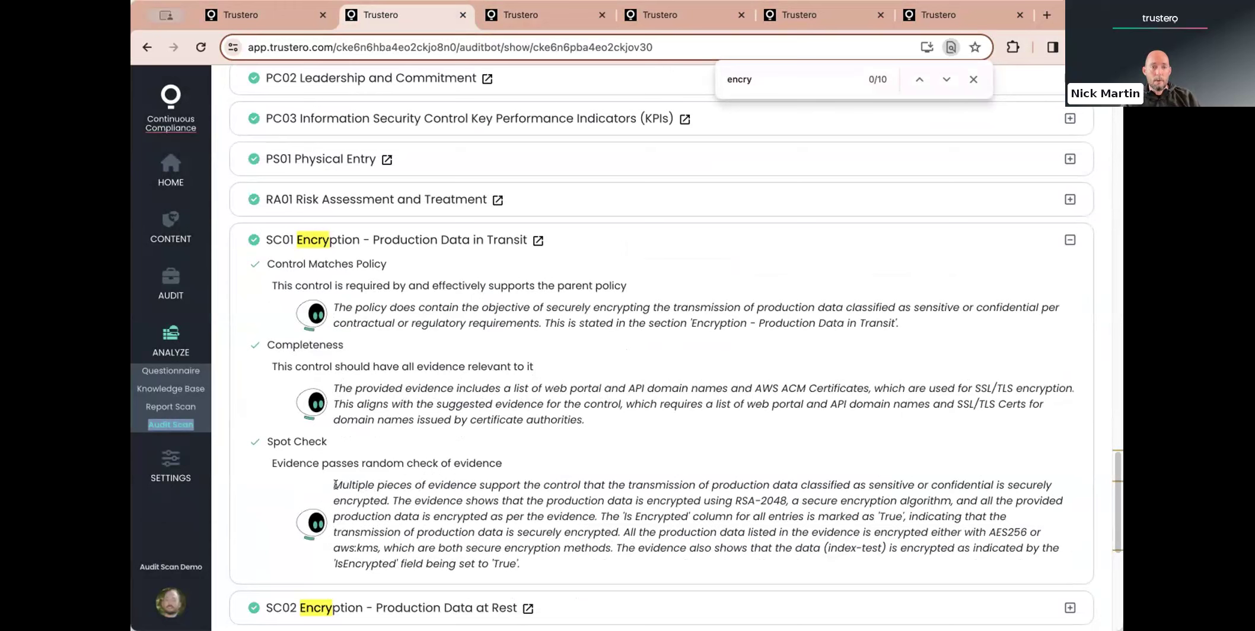
pyautogui.moveTo(329, 483); pyautogui.dragTo(794, 499)
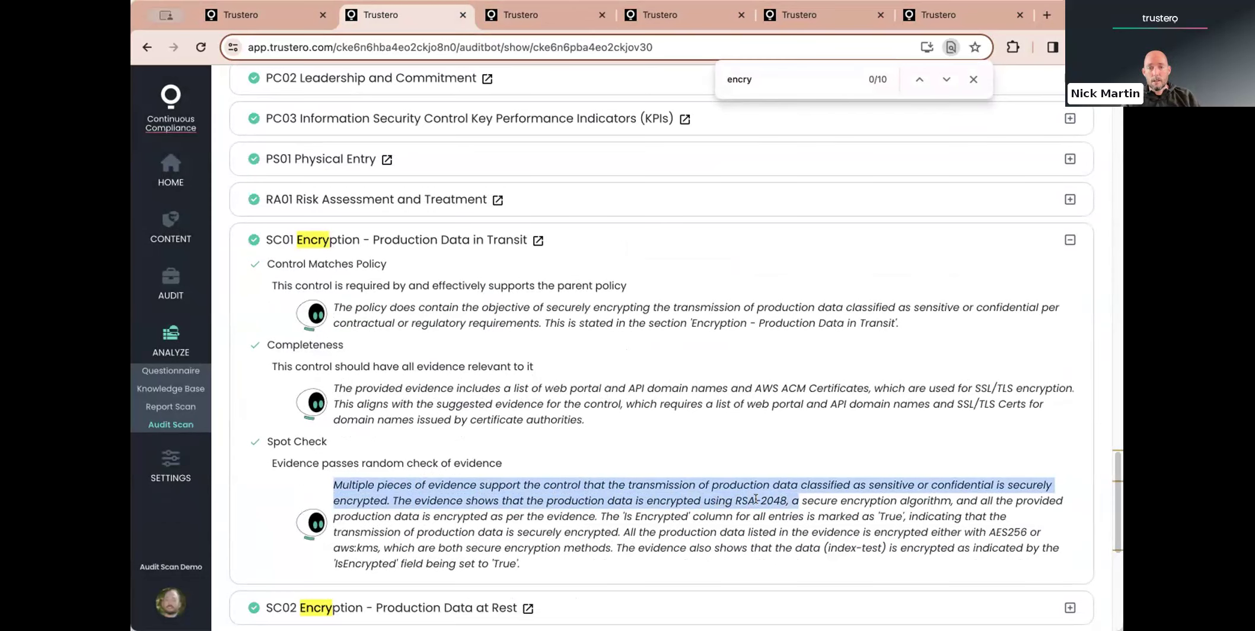
pyautogui.click(376, 519)
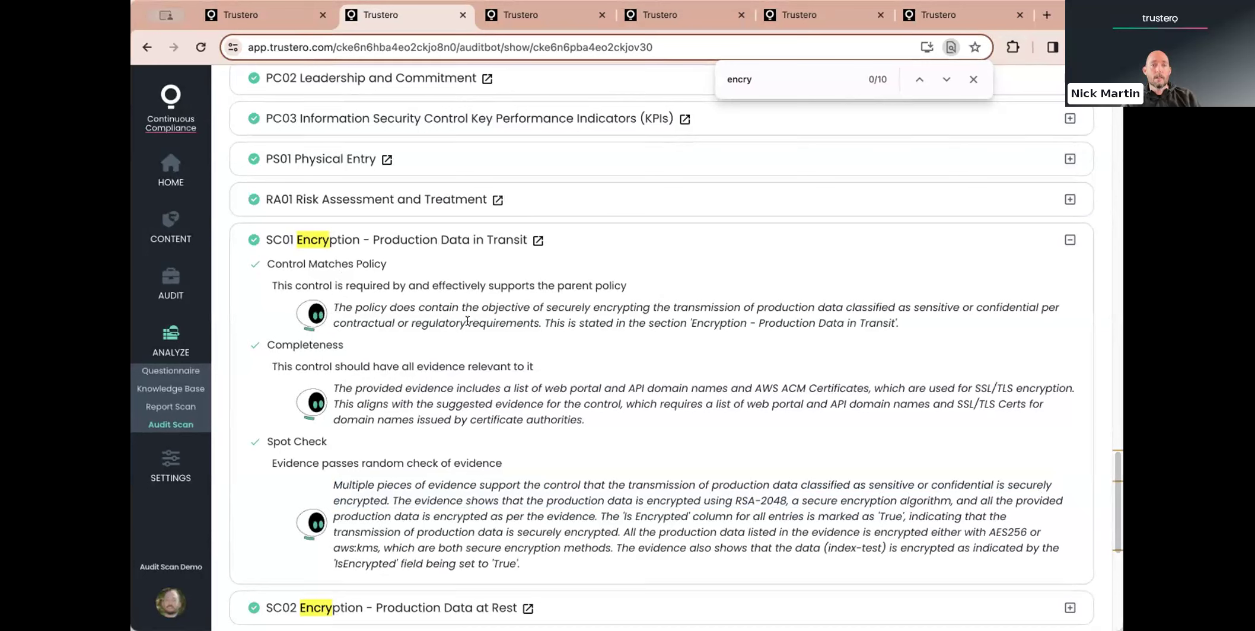
pyautogui.moveTo(462, 307); pyautogui.dragTo(738, 317)
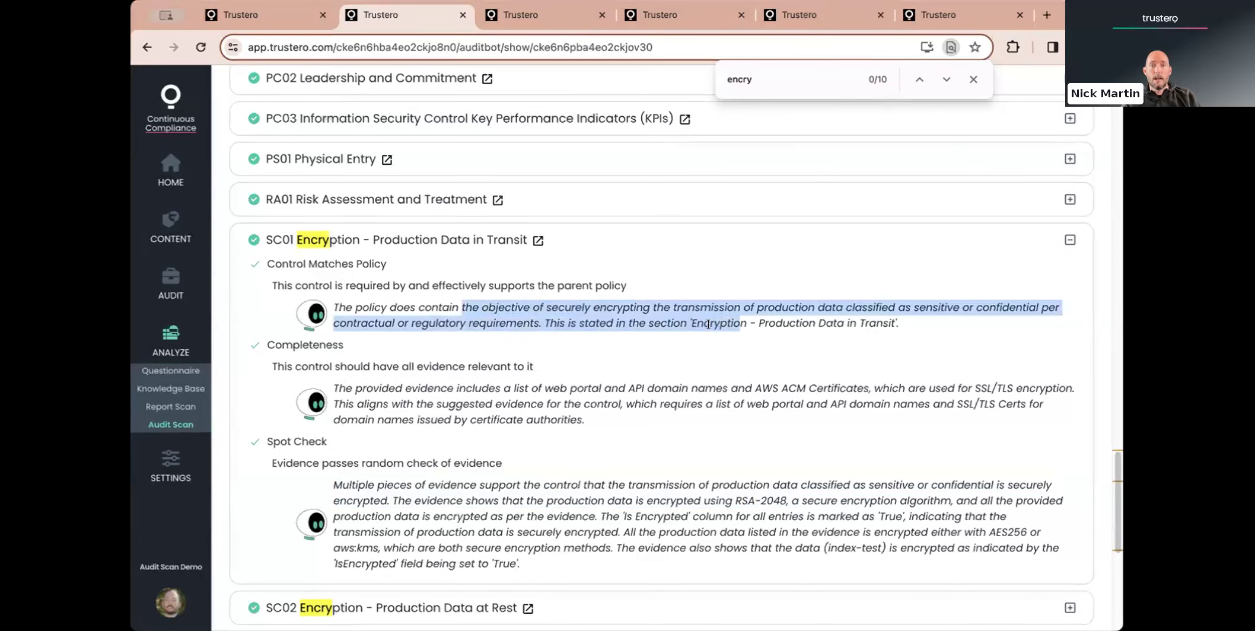
pyautogui.click(842, 325)
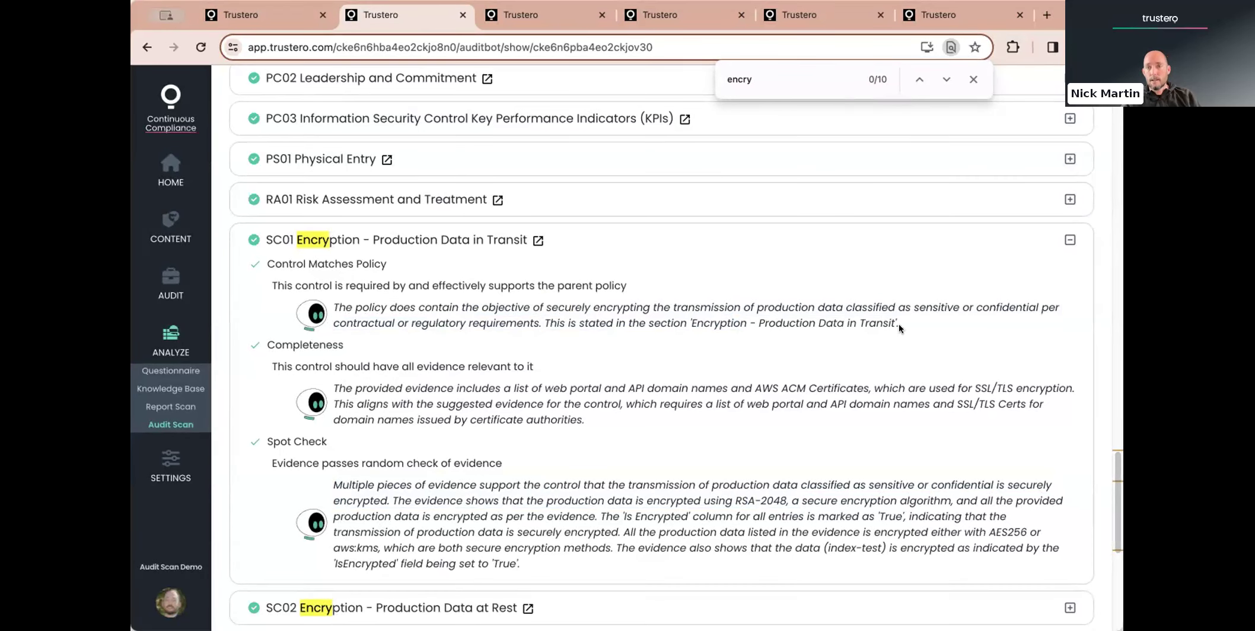
pyautogui.click(974, 79)
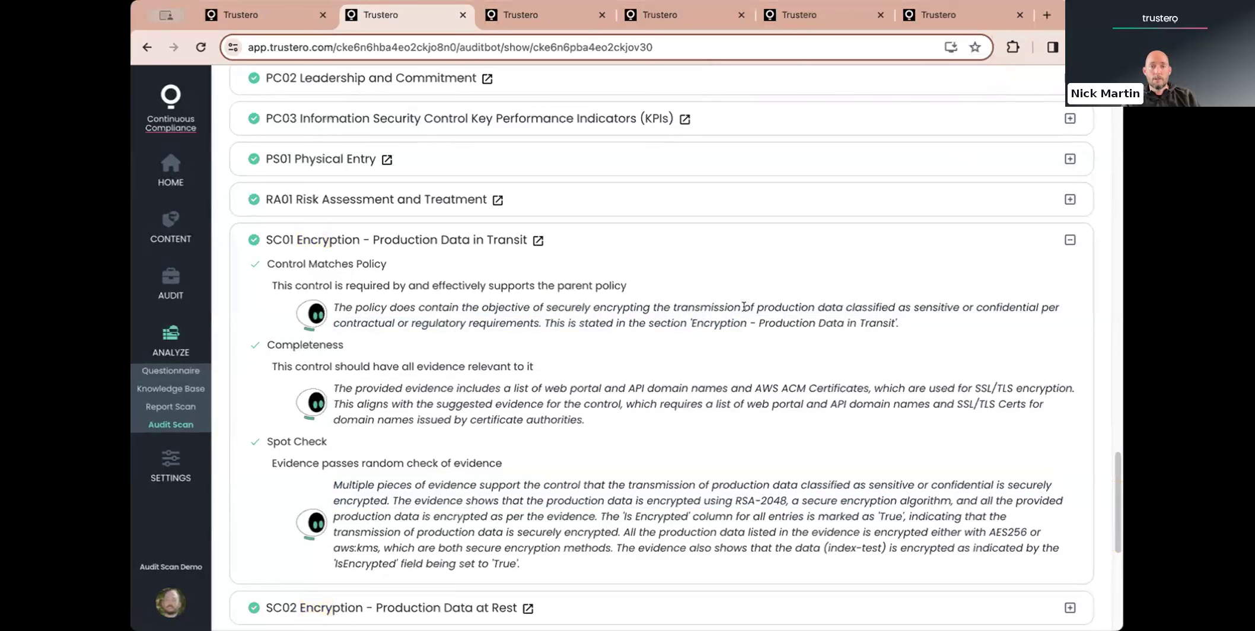